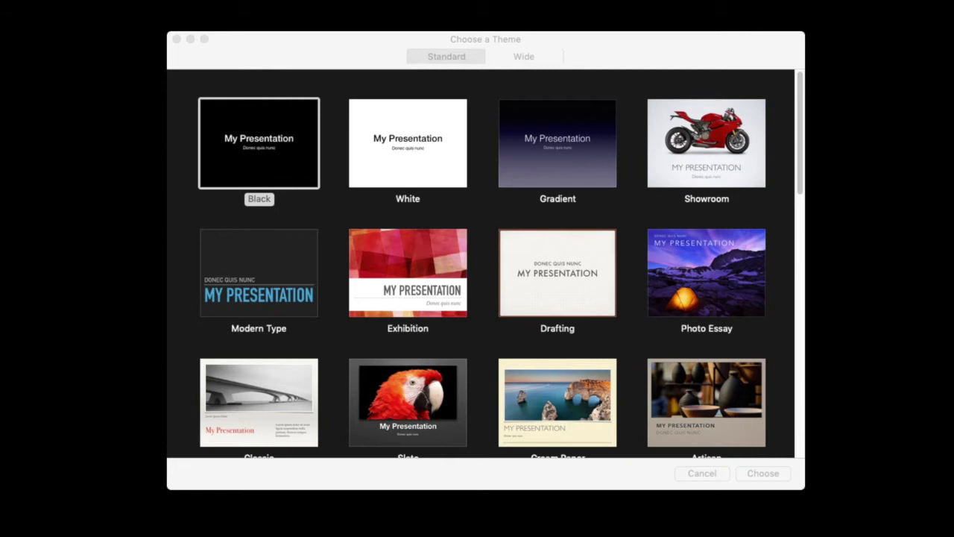
# Step: Confirm the Black theme, then title slide 1 'Title here', fixing the typo
pyautogui.press('Return')
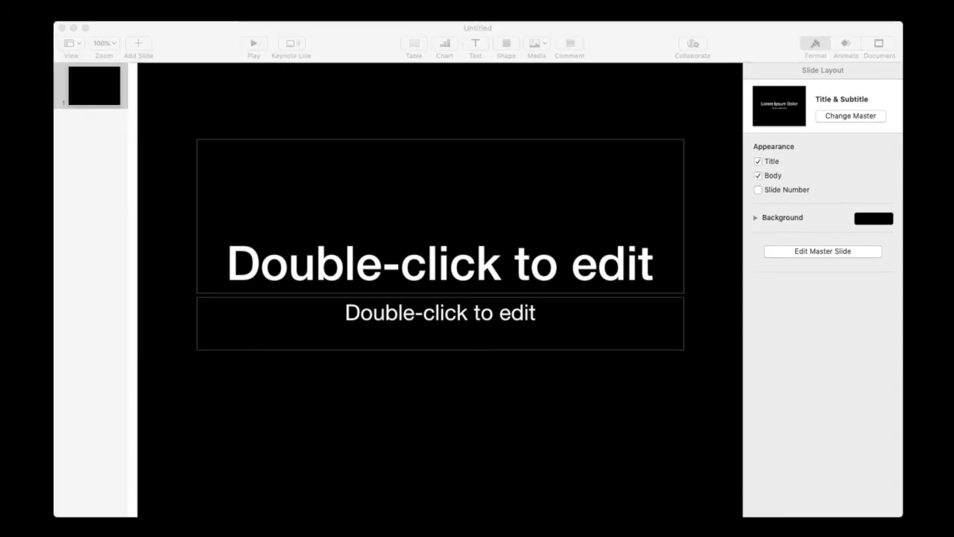
pyautogui.press('Tab')
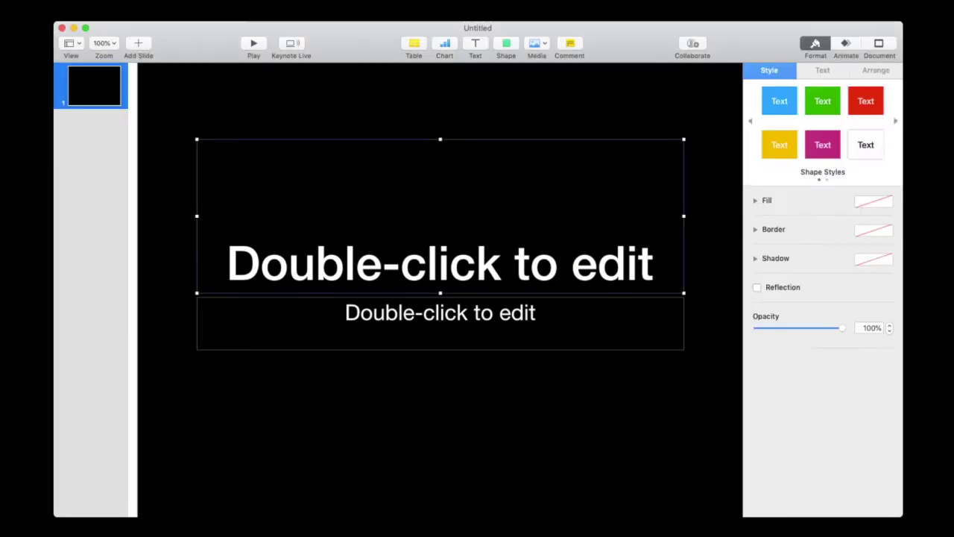
pyautogui.press('Return')
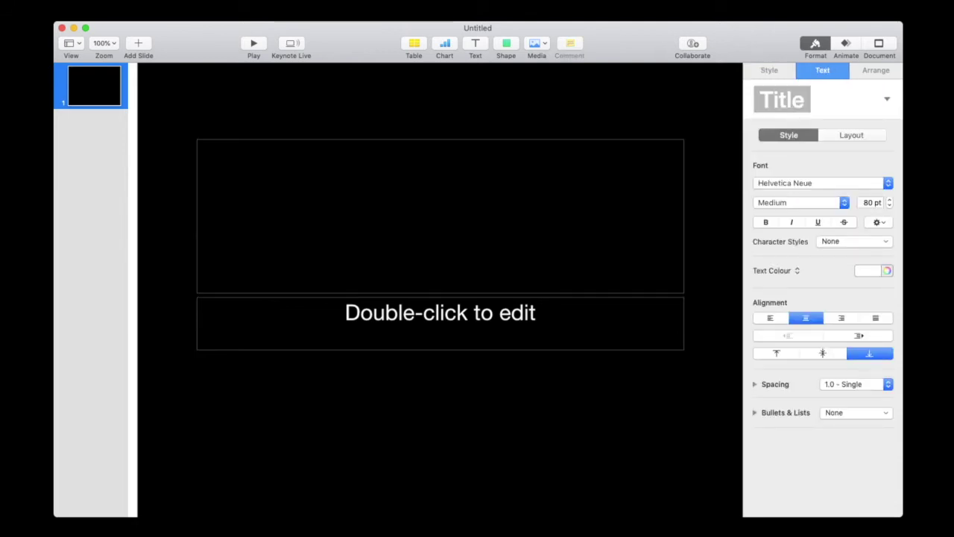
pyautogui.write('Title jere')
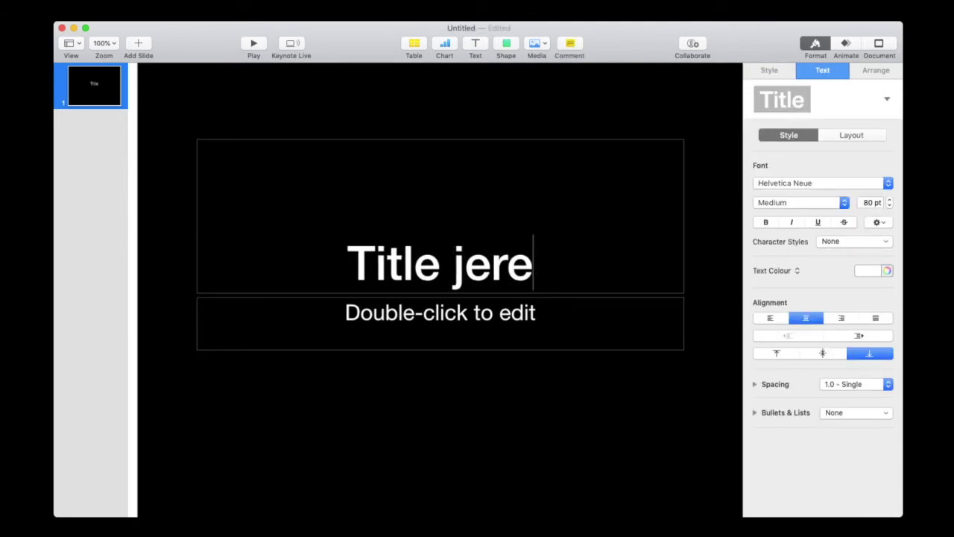
pyautogui.press('BackSpace')
pyautogui.press('BackSpace')
pyautogui.press('BackSpace')
pyautogui.press('BackSpace')
pyautogui.write('here')
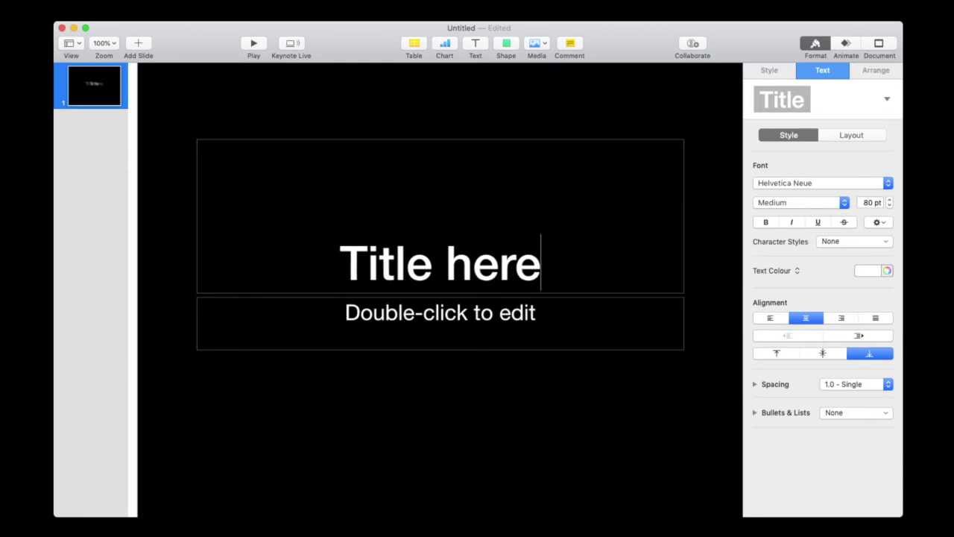
pyautogui.press('Escape')
pyautogui.press('Escape')
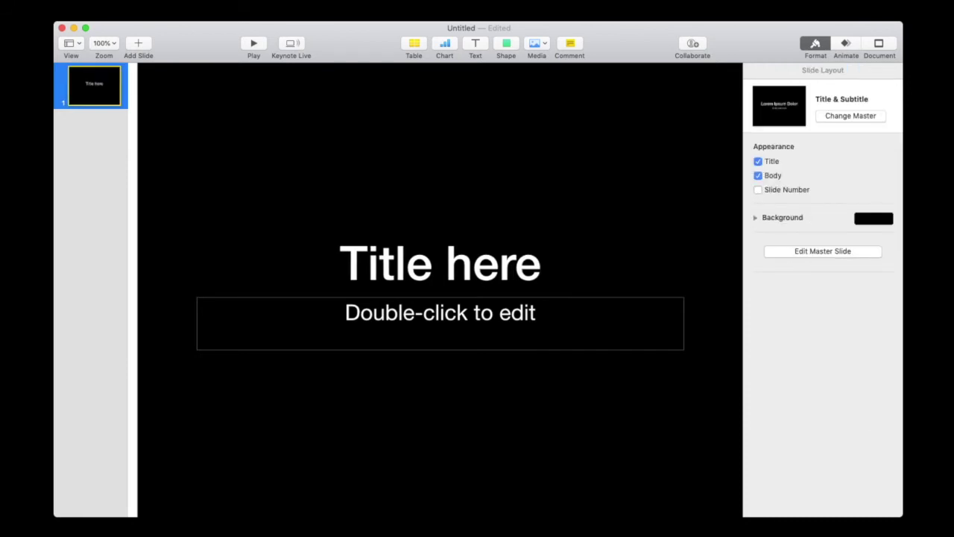
# Step: Add four slides and title slide 2 'Slide 2'
pyautogui.press('super+shift+n')
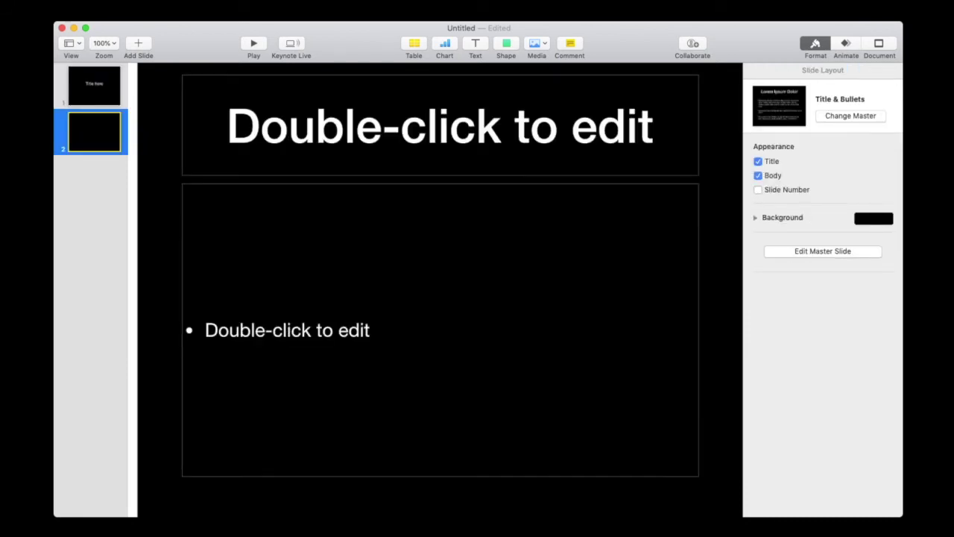
pyautogui.press('super+shift+n')
pyautogui.press('super+shift+n')
pyautogui.press('super+shift+n')
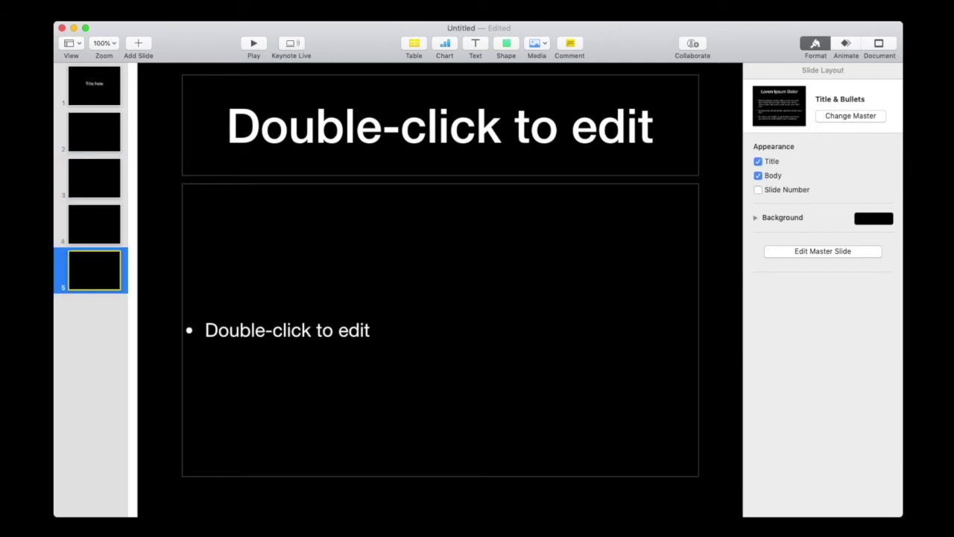
pyautogui.press('Up')
pyautogui.press('Up')
pyautogui.press('Up')
pyautogui.press('Tab')
pyautogui.press('Return')
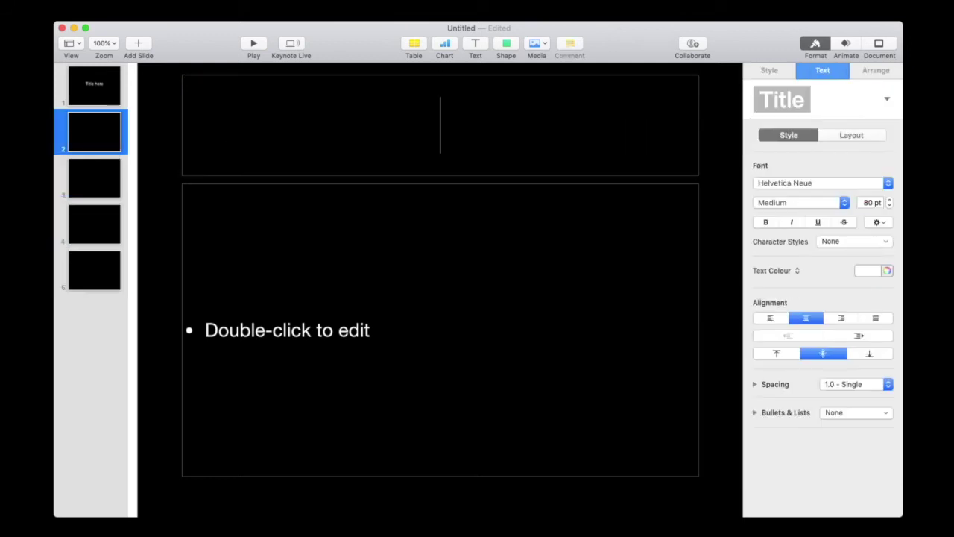
pyautogui.write('Slide 2')
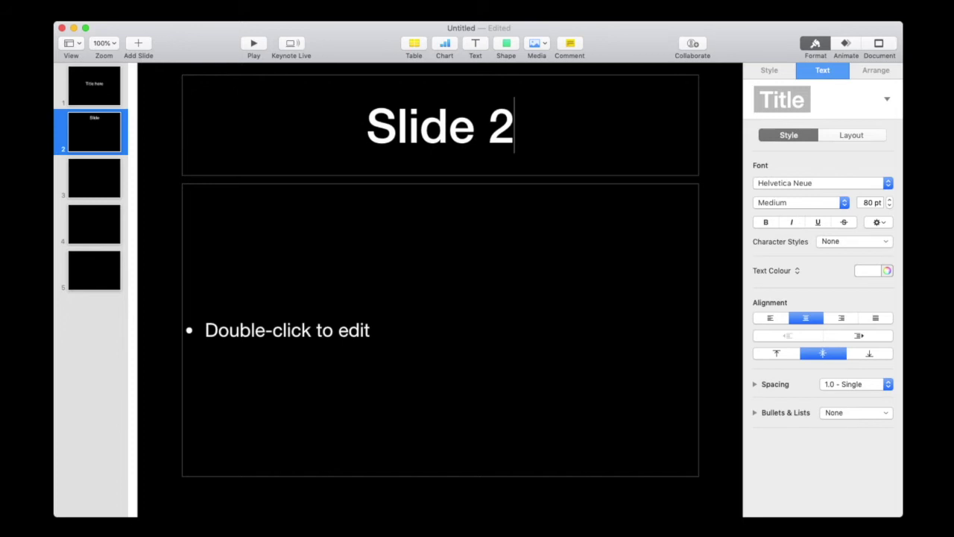
pyautogui.press('Return')
pyautogui.press('BackSpace')
pyautogui.press('Escape')
# Step: Title slides 3 and 4 'Slide 3' and 'Slide 4'
pyautogui.press('Down')
pyautogui.press('Tab')
pyautogui.press('Return')
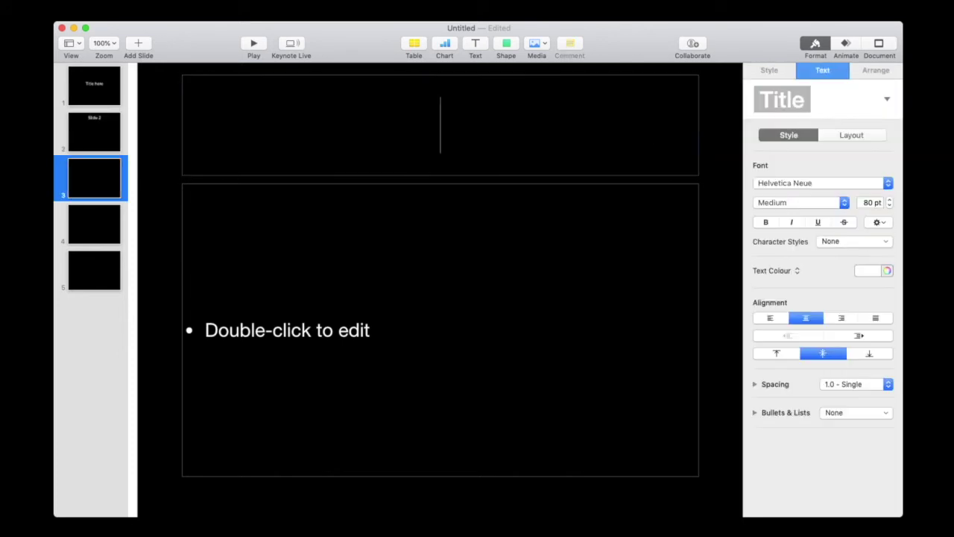
pyautogui.write('Slide 3')
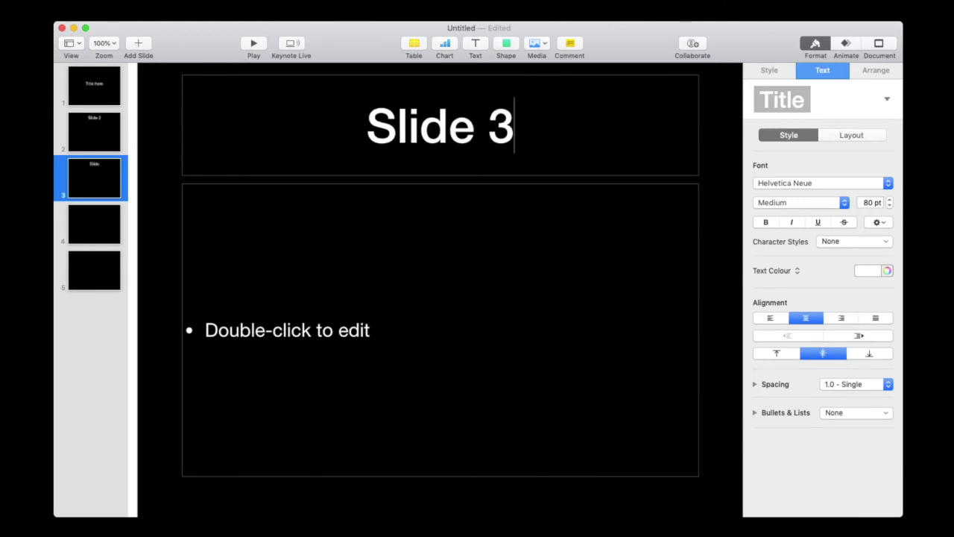
pyautogui.press('Escape')
pyautogui.press('Down')
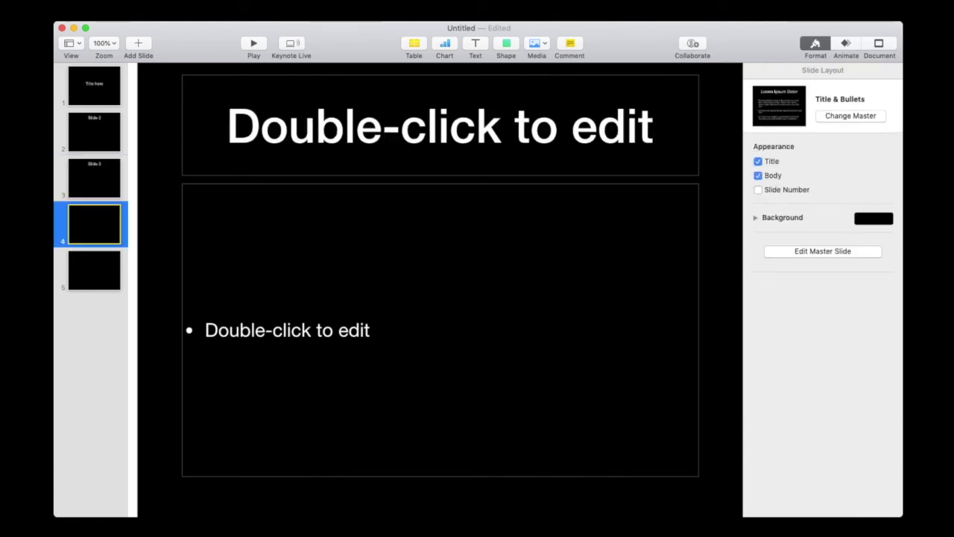
pyautogui.press('Tab')
pyautogui.press('Return')
pyautogui.write('Sl')
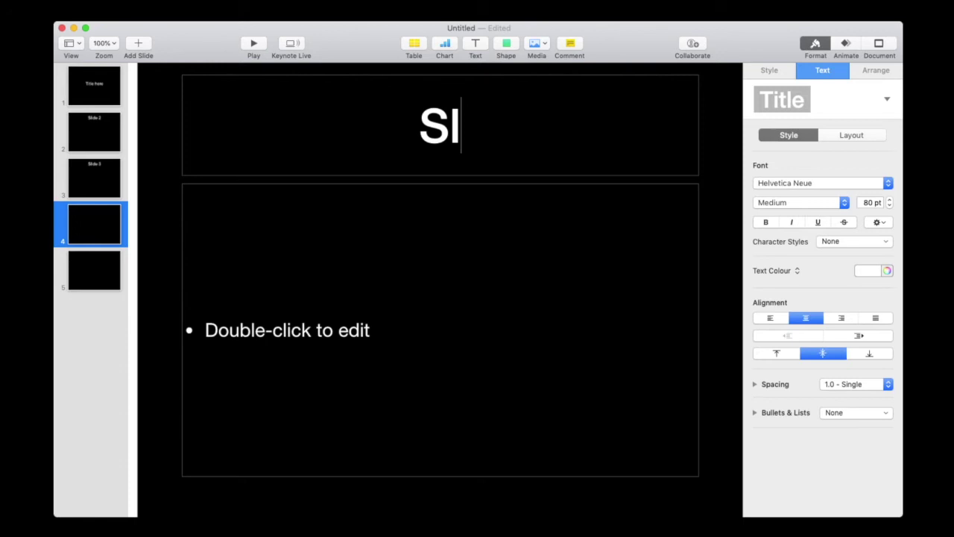
pyautogui.write('ide 4')
pyautogui.press('Return')
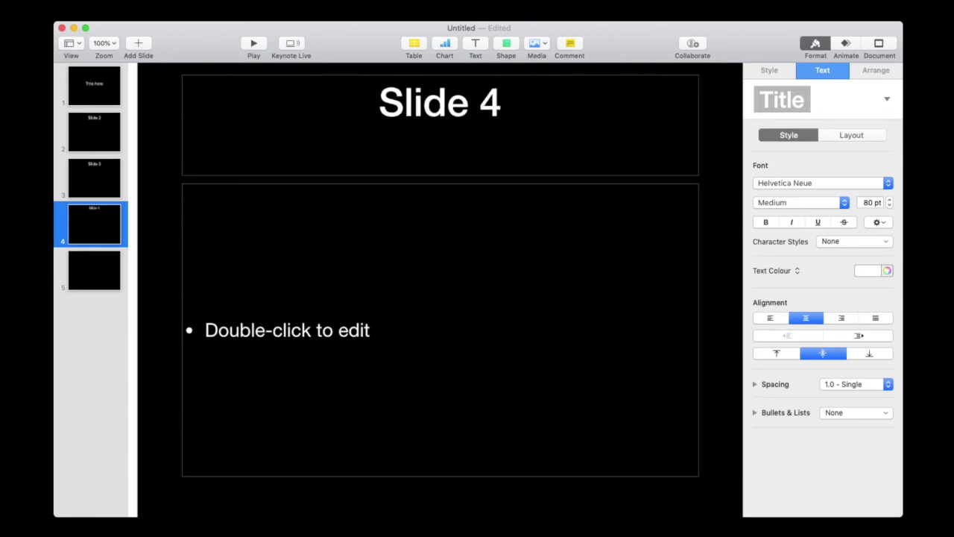
pyautogui.press('BackSpace')
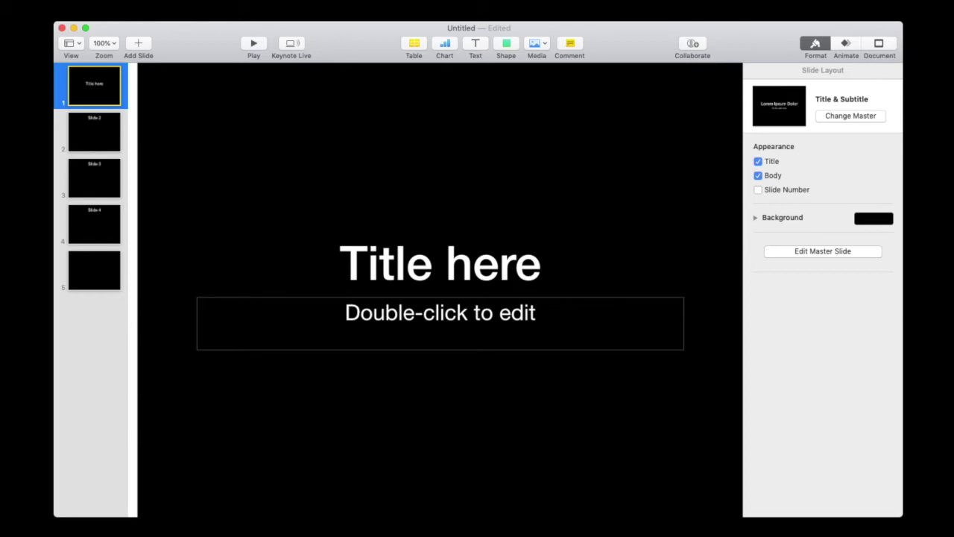
# Step: Show the Document pane to review the slideshow settings
pyautogui.click(879, 43)
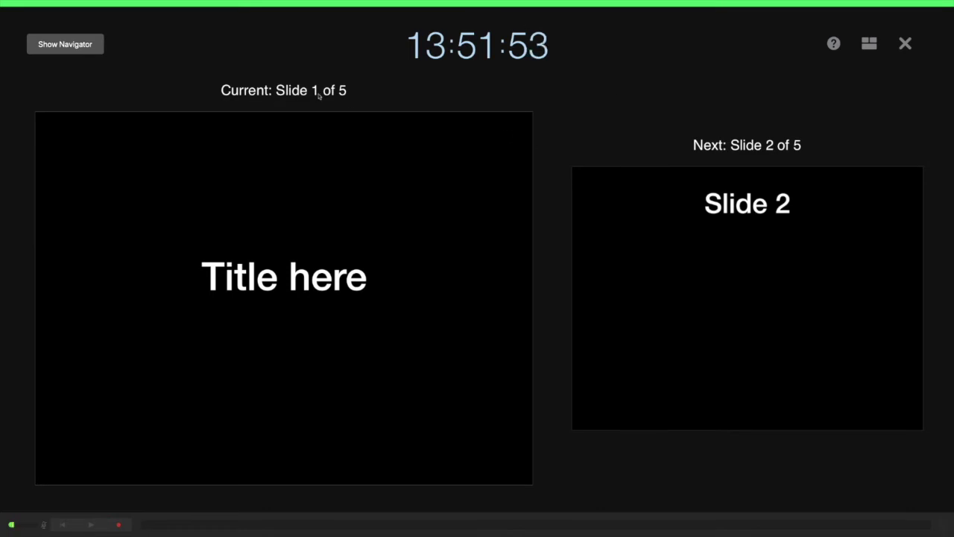
# Step: Show slide thumbnails, check presenter layout options, and hide the navigator for recording
pyautogui.click(100, 49)
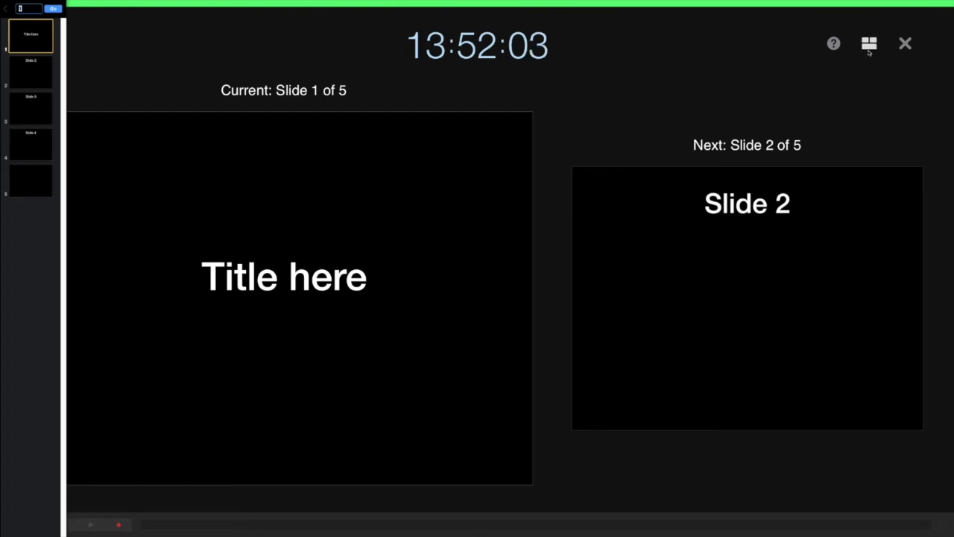
pyautogui.click(869, 46)
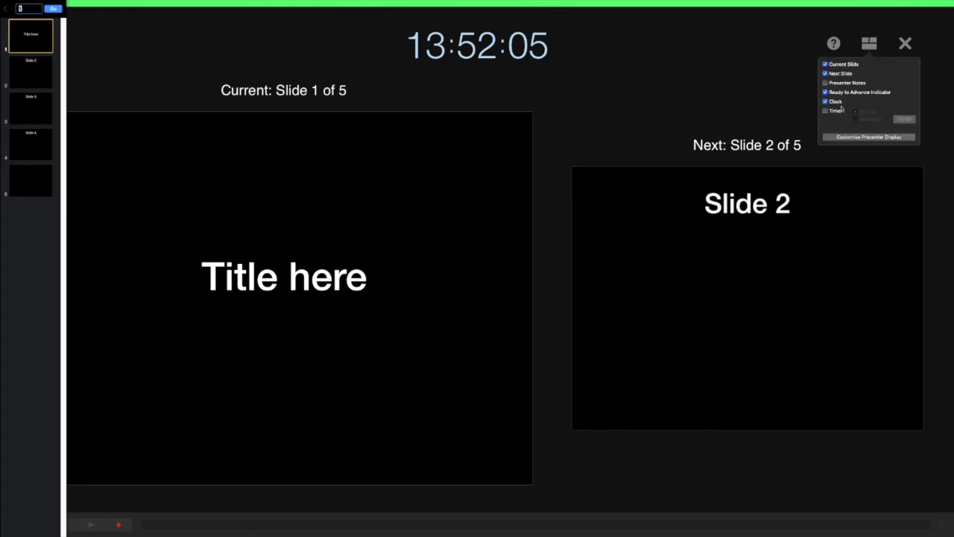
pyautogui.click(868, 46)
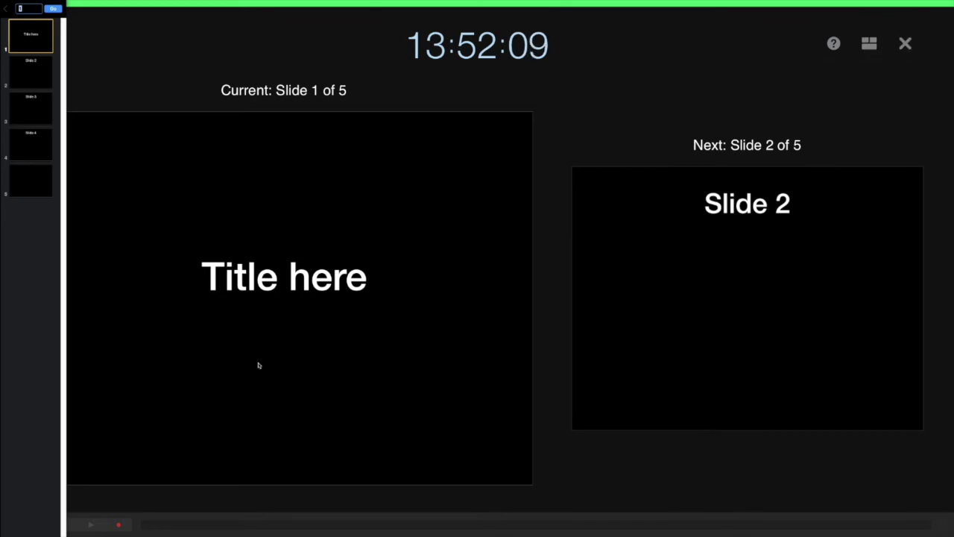
pyautogui.press('Escape')
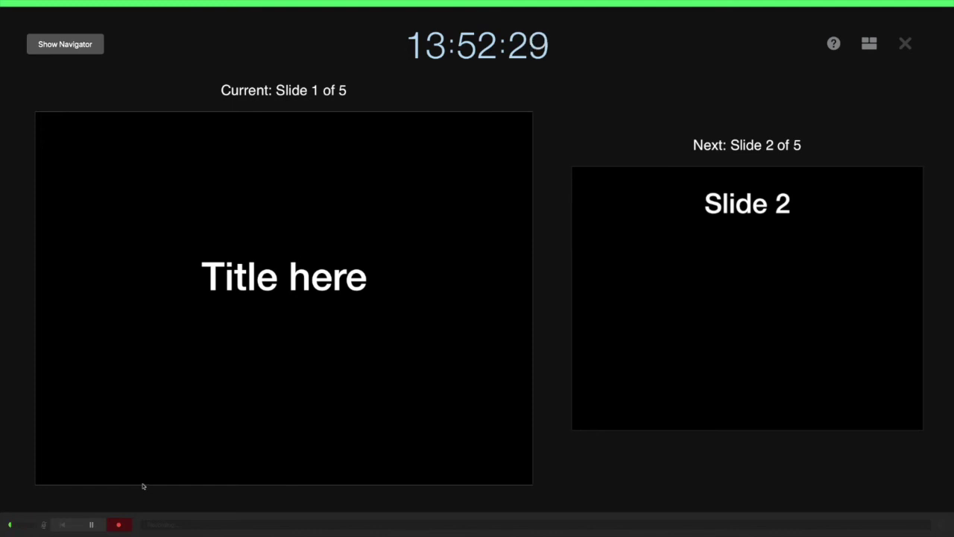
# Step: Narrate while advancing through Slide 2, 3 and 4, then stop and rewind the timeline
pyautogui.click(650, 300)
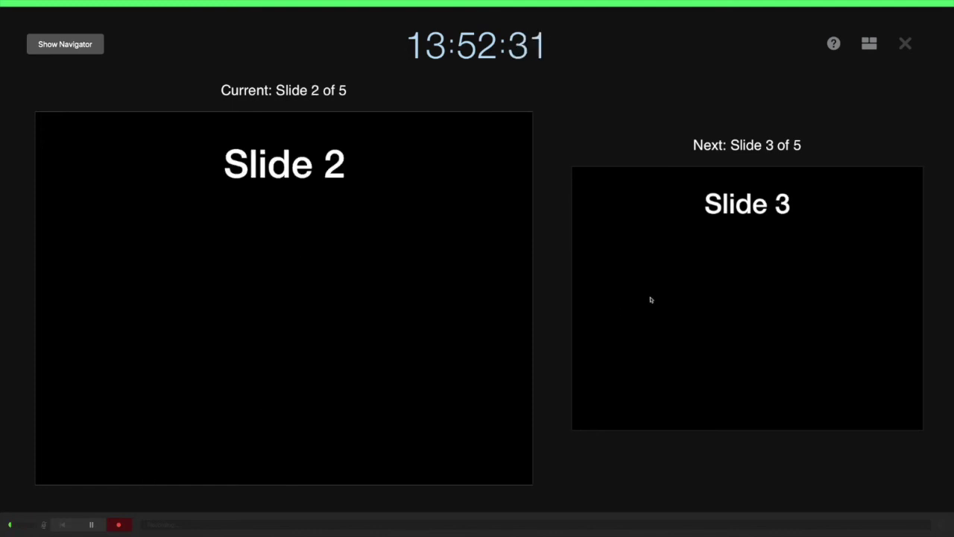
pyautogui.click(645, 280)
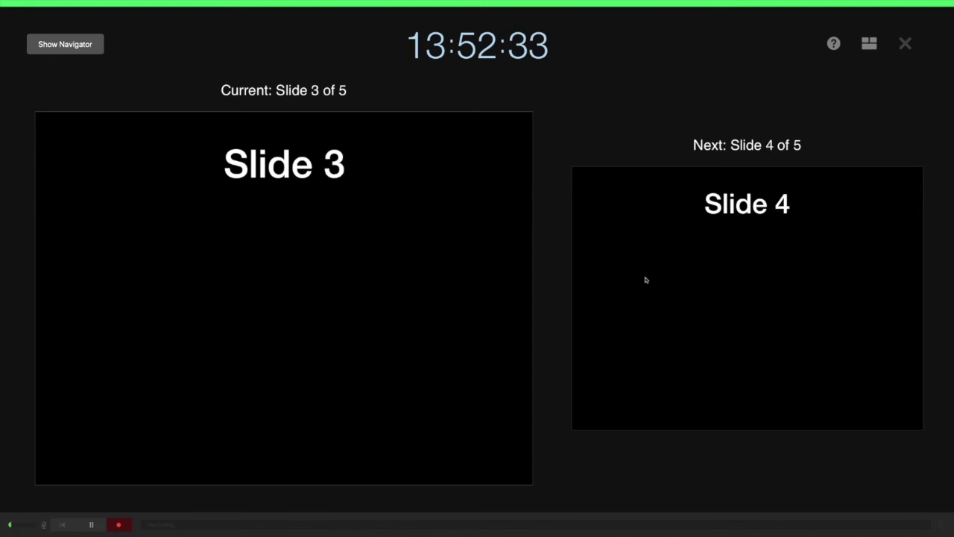
pyautogui.click(645, 280)
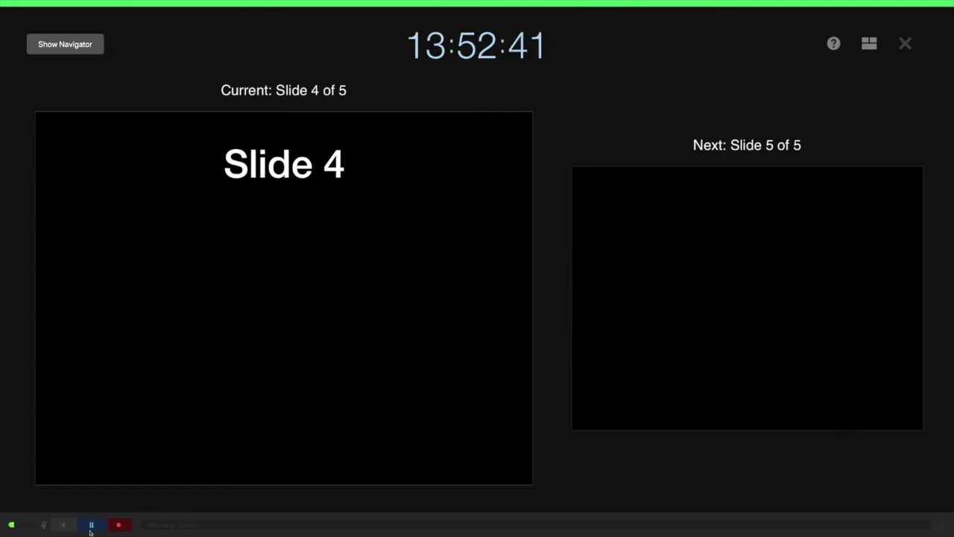
pyautogui.click(118, 525)
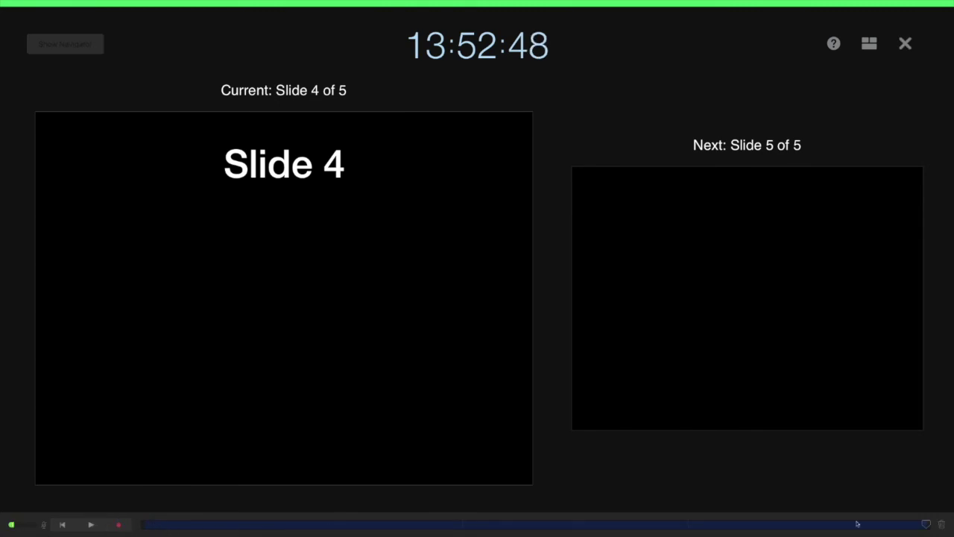
pyautogui.moveTo(902, 527)
pyautogui.mouseDown()
pyautogui.moveTo(439, 523)
pyautogui.moveTo(927, 524)
pyautogui.mouseUp()
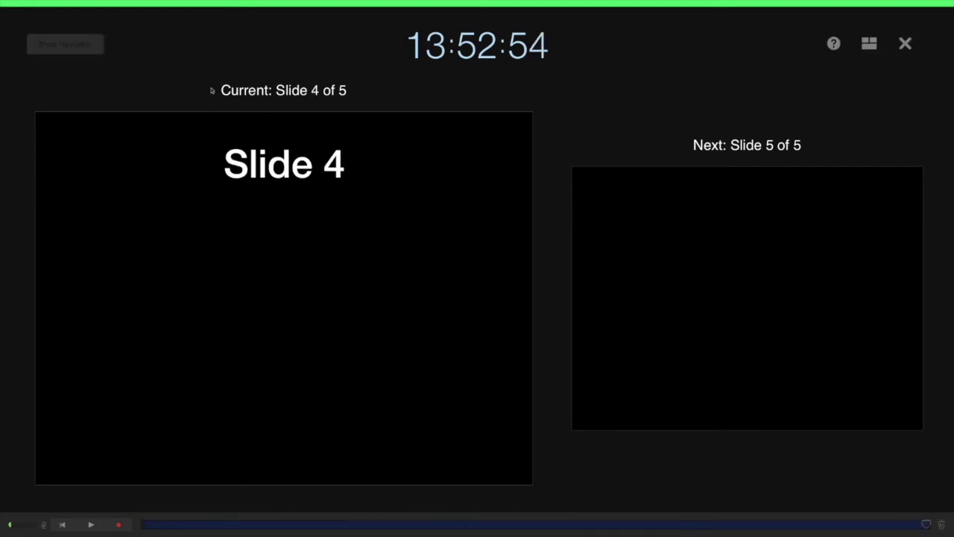
# Step: Close the recording screen, play back the recorded slideshow, and bring up export formats
pyautogui.click(905, 44)
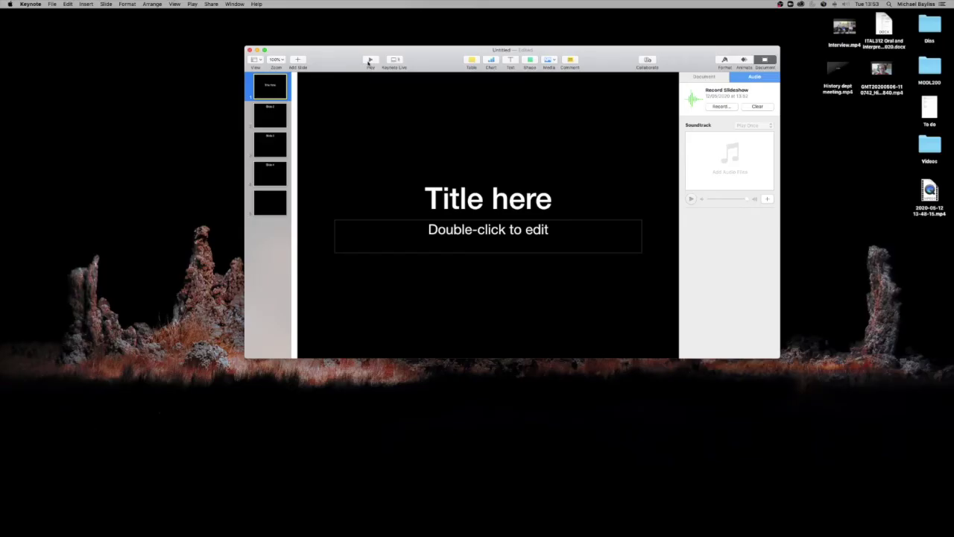
pyautogui.click(369, 62)
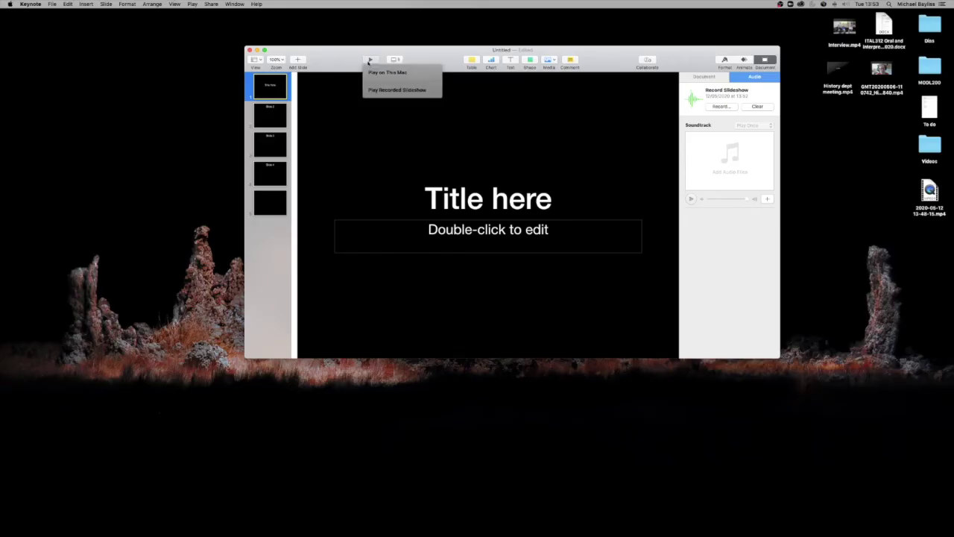
pyautogui.click(403, 97)
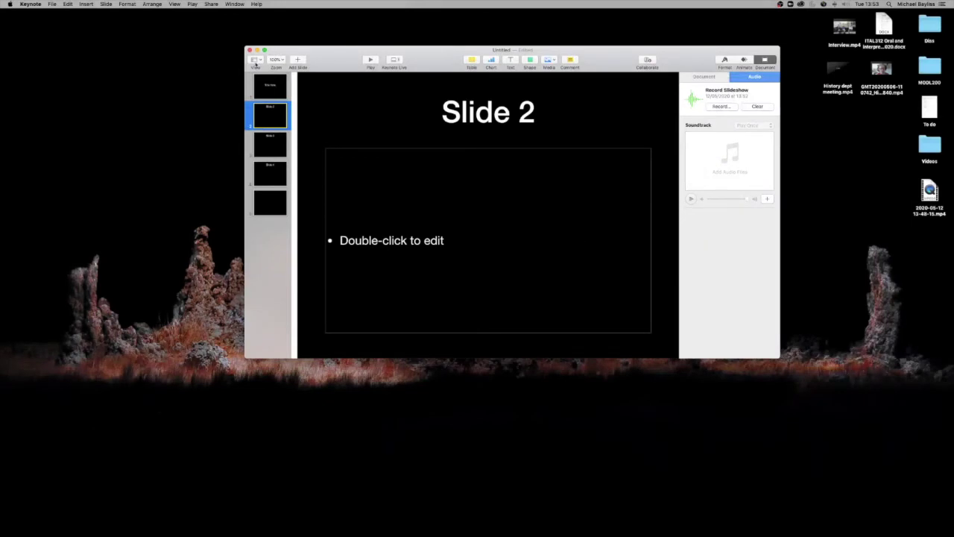
pyautogui.click(51, 5)
pyautogui.moveTo(66, 80)
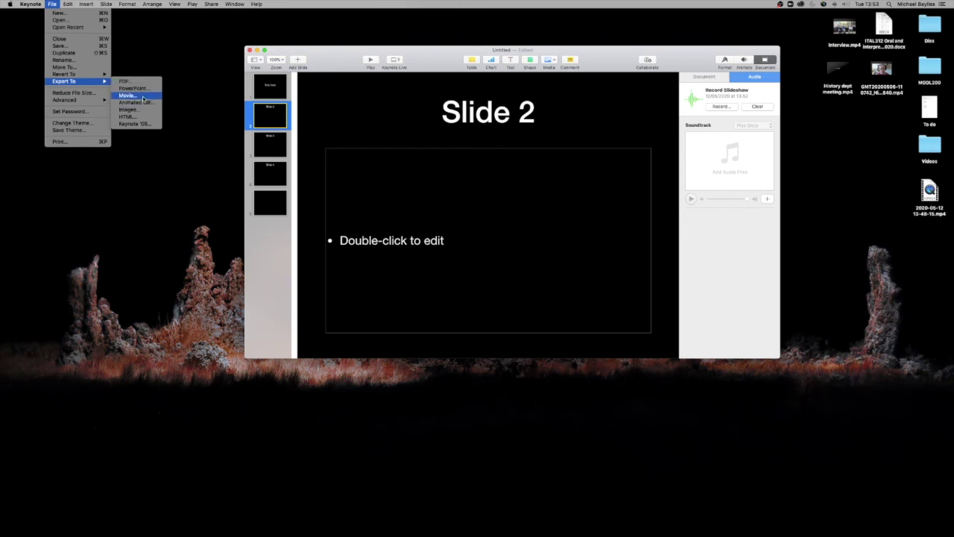
# Step: Export the slideshow recording as a 1080p movie named 'Test Slide' on the Desktop
pyautogui.click(130, 97)
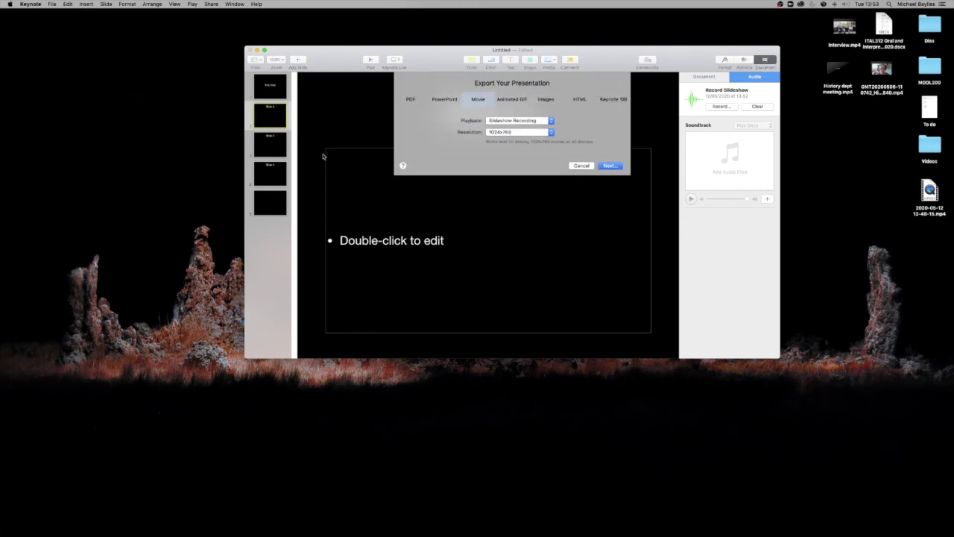
pyautogui.click(496, 122)
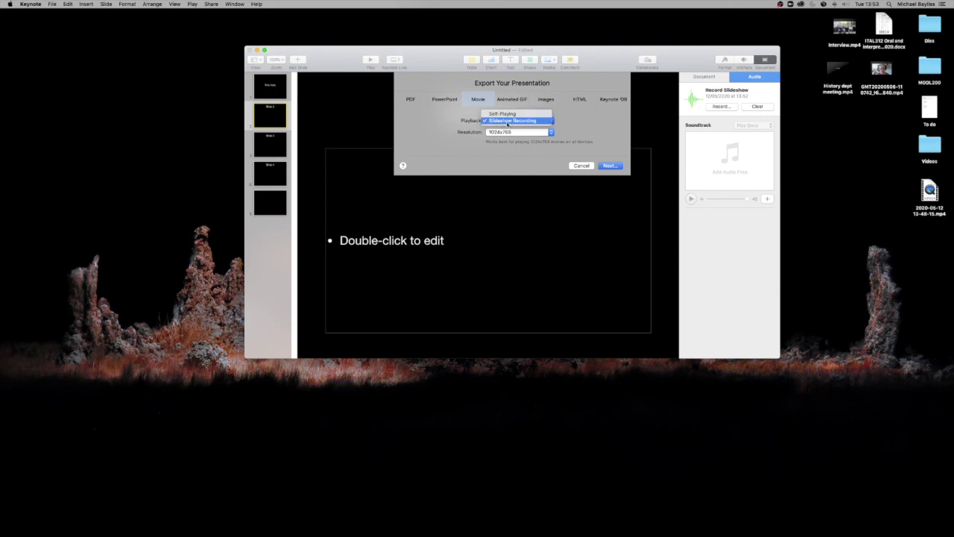
pyautogui.click(508, 121)
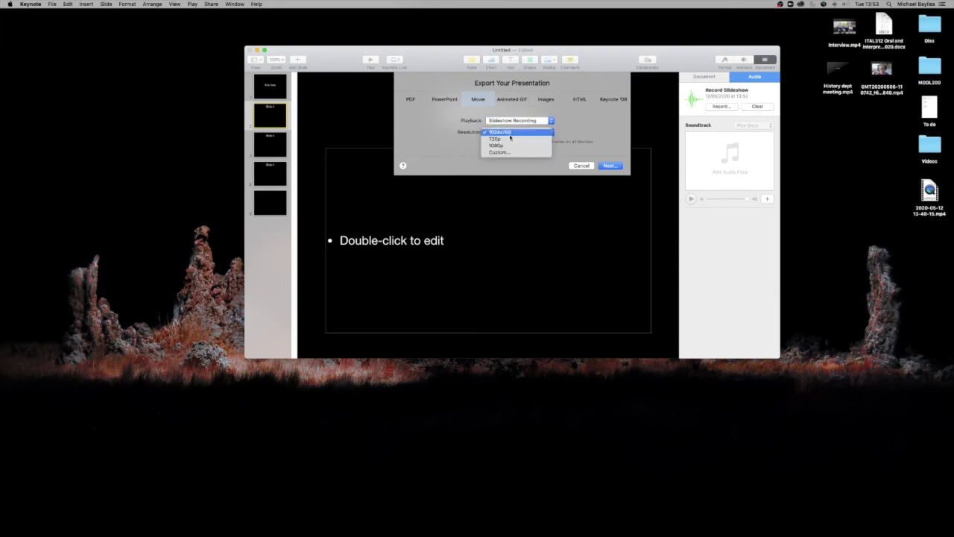
pyautogui.click(510, 132)
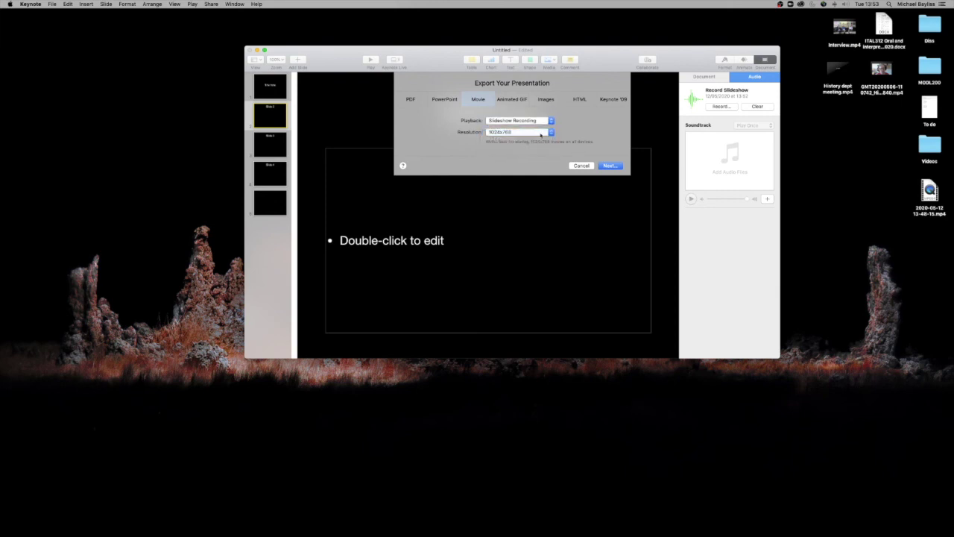
pyautogui.click(514, 146)
pyautogui.click(609, 166)
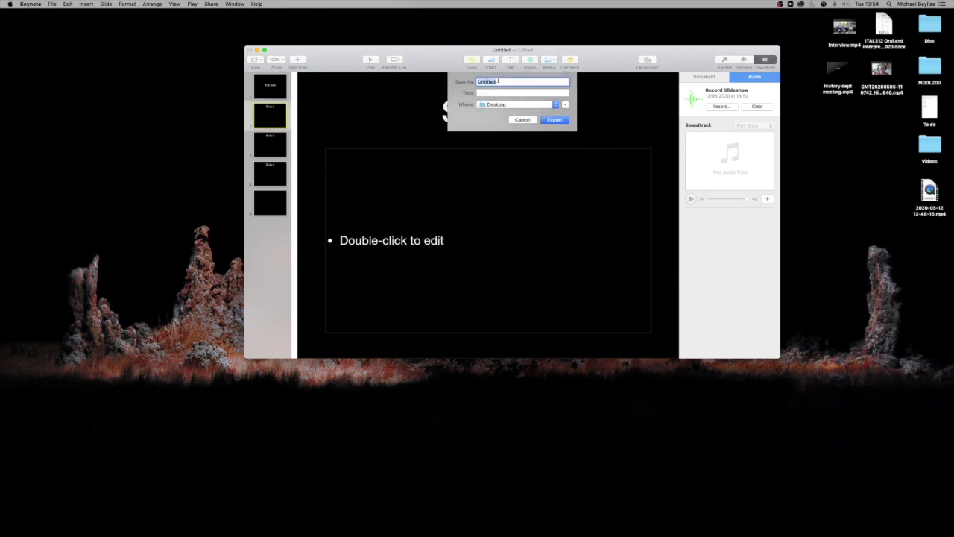
pyautogui.write('Test Slide')
pyautogui.press('Return')
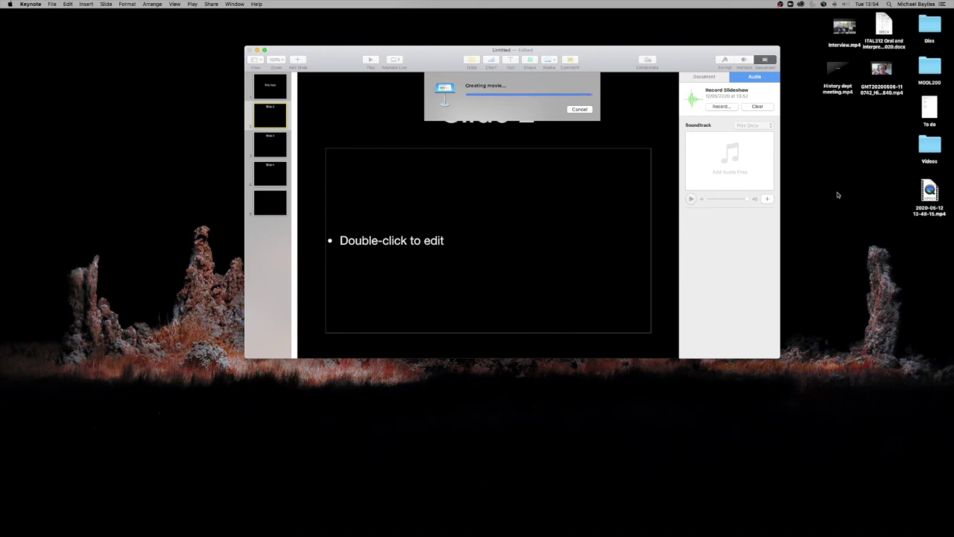
# Step: Play the desktop 'Test Slide' movie in Quick Look, then close the preview
pyautogui.click(921, 237)
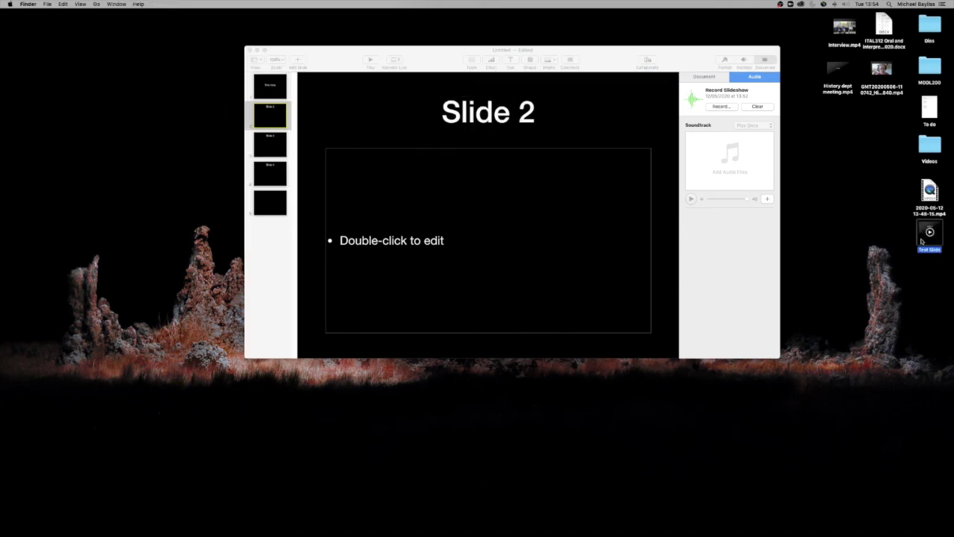
pyautogui.press('space')
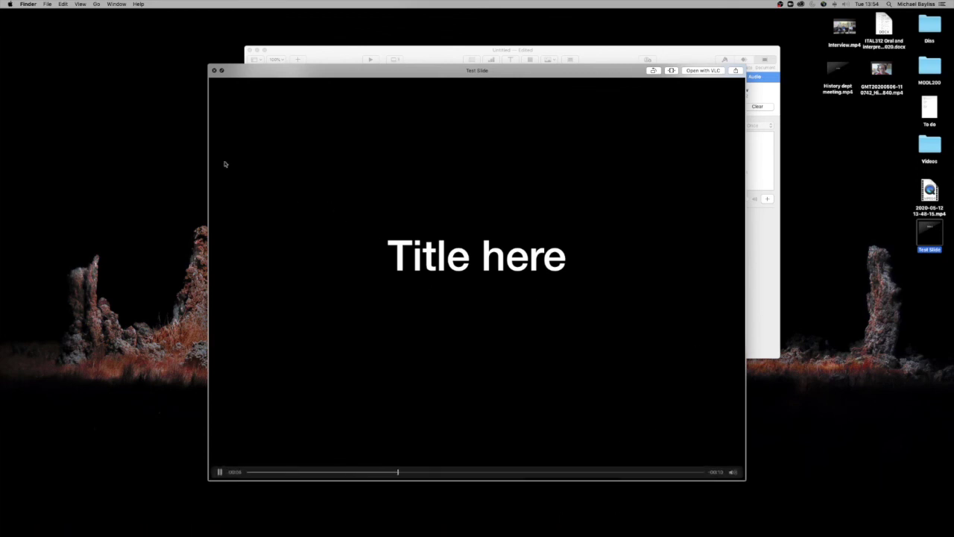
pyautogui.click(215, 70)
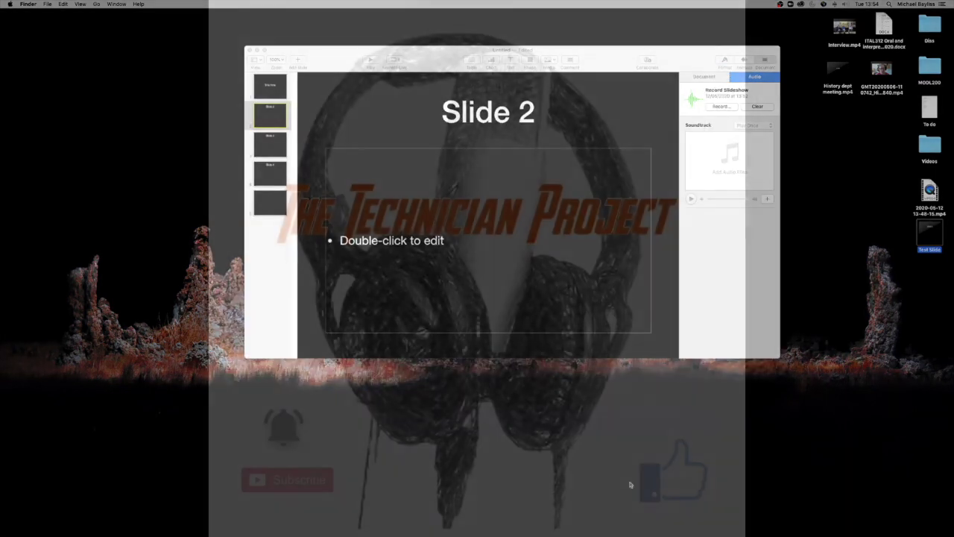